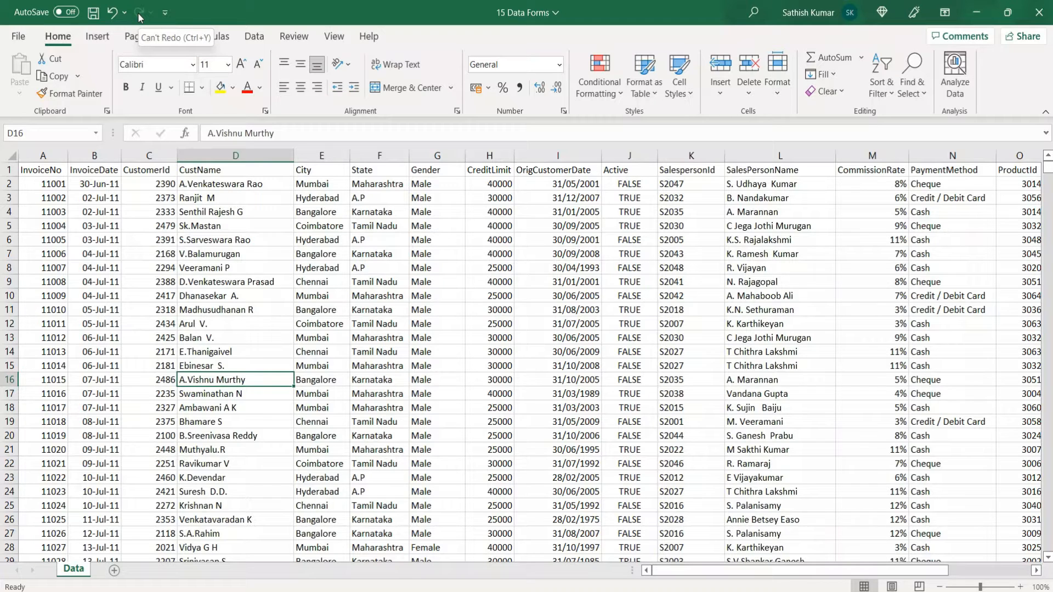
{"action": "right_click", "coordinate": [138, 17]}
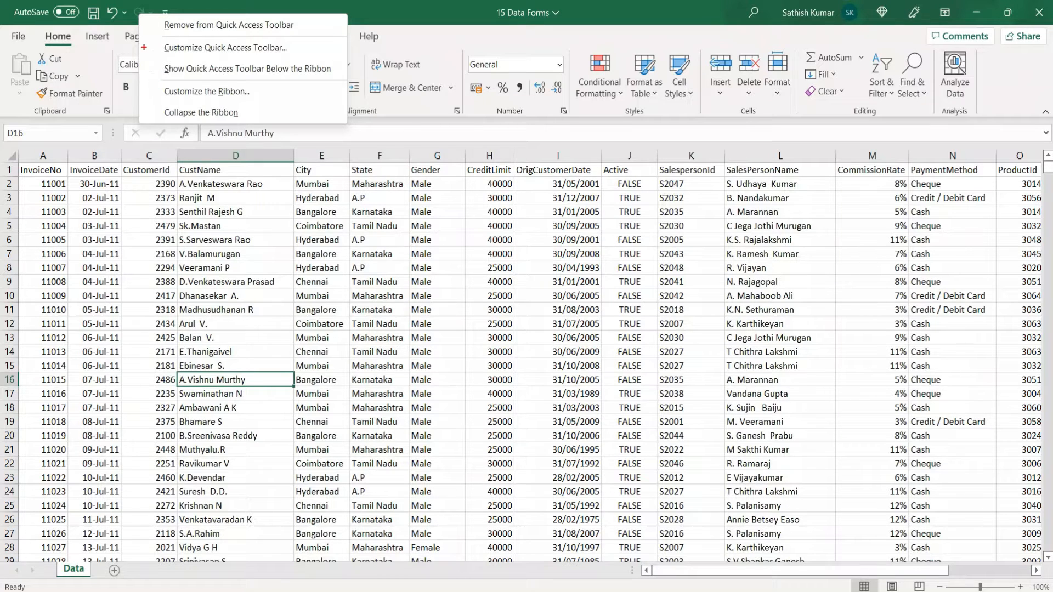
{"action": "mouse_move", "coordinate": [141, 38]}
{"action": "left_mouse_down"}
{"action": "mouse_move", "coordinate": [199, 56]}
{"action": "mouse_move", "coordinate": [317, 59]}
{"action": "left_mouse_up"}
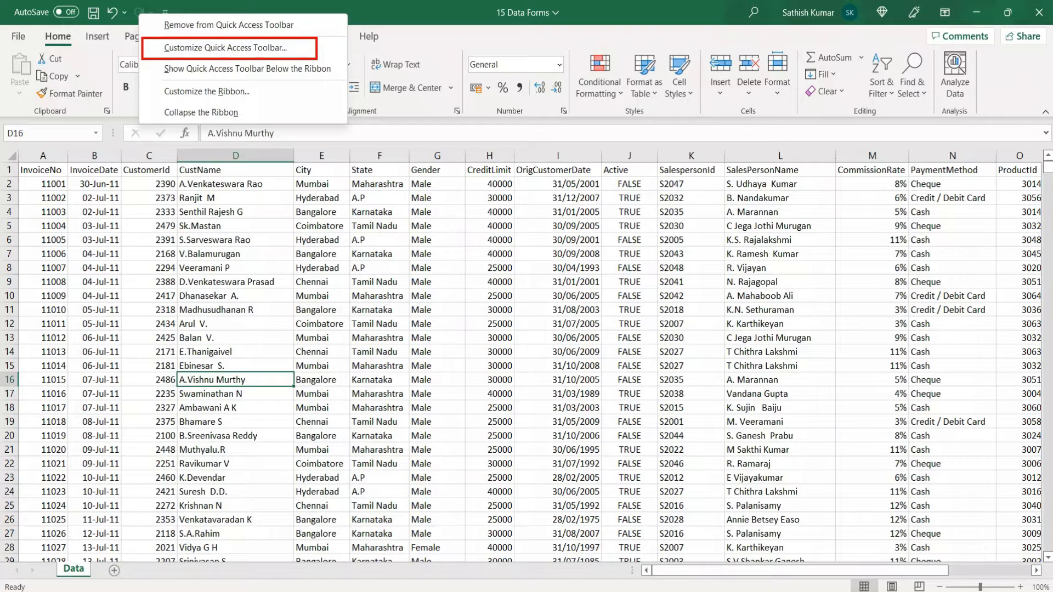
{"action": "key", "text": "Escape"}
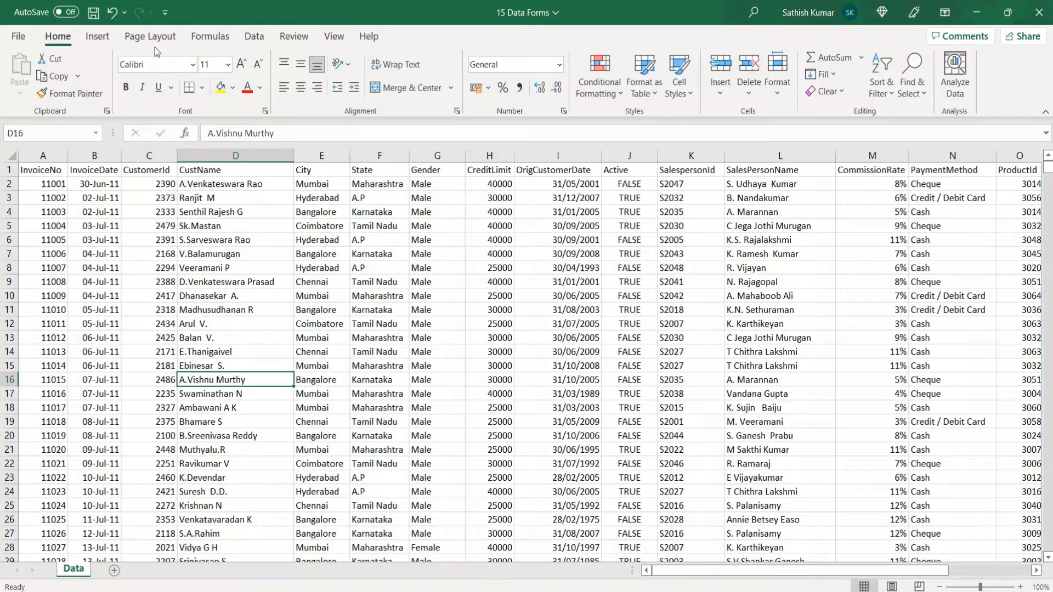
{"action": "left_click", "coordinate": [165, 13]}
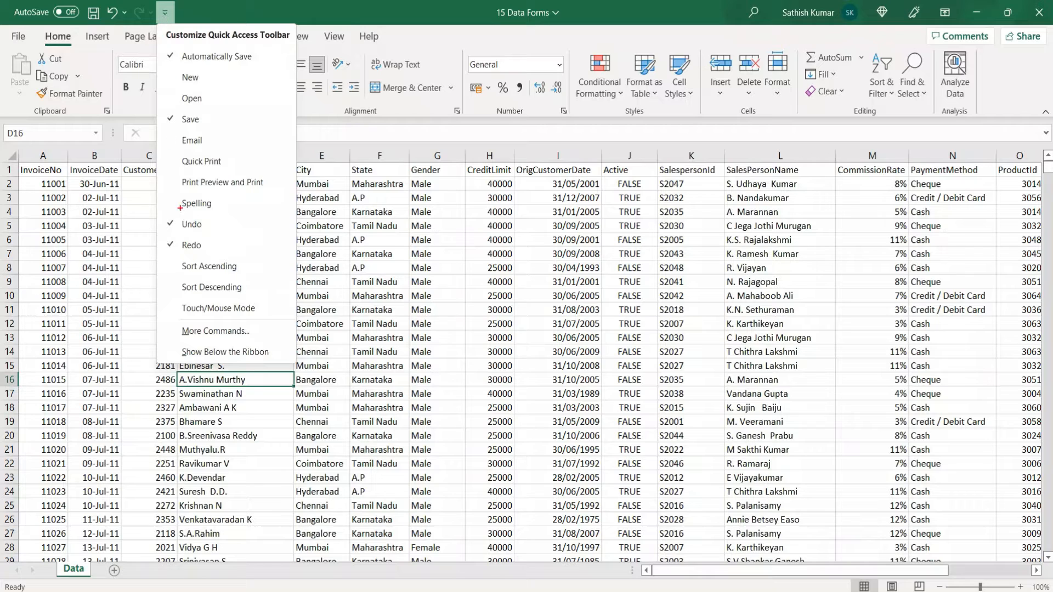
{"action": "left_click_drag", "start_coordinate": [164, 321], "coordinate": [285, 345]}
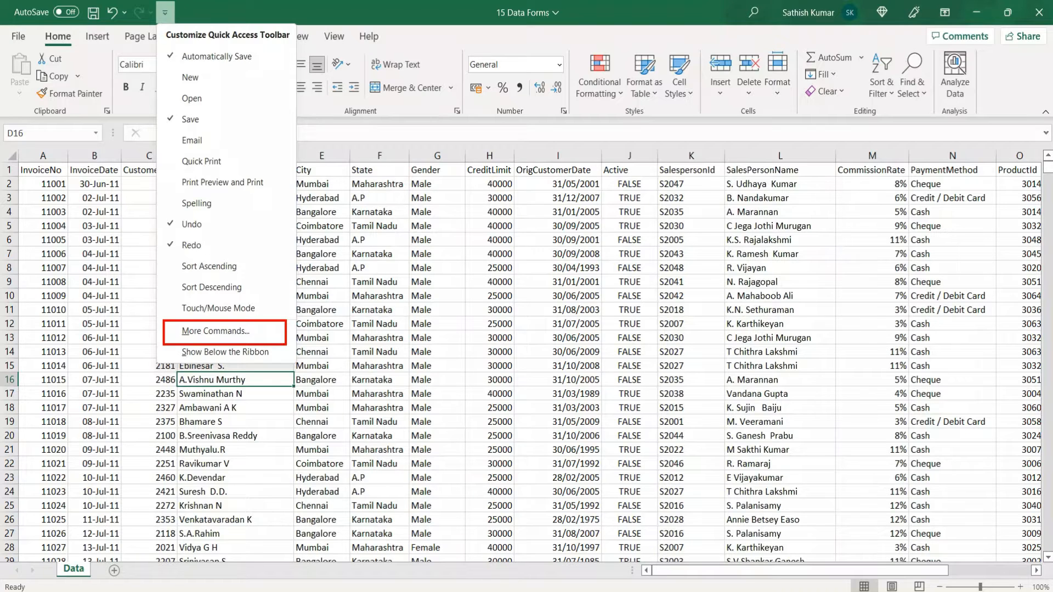
{"action": "key", "text": "Escape"}
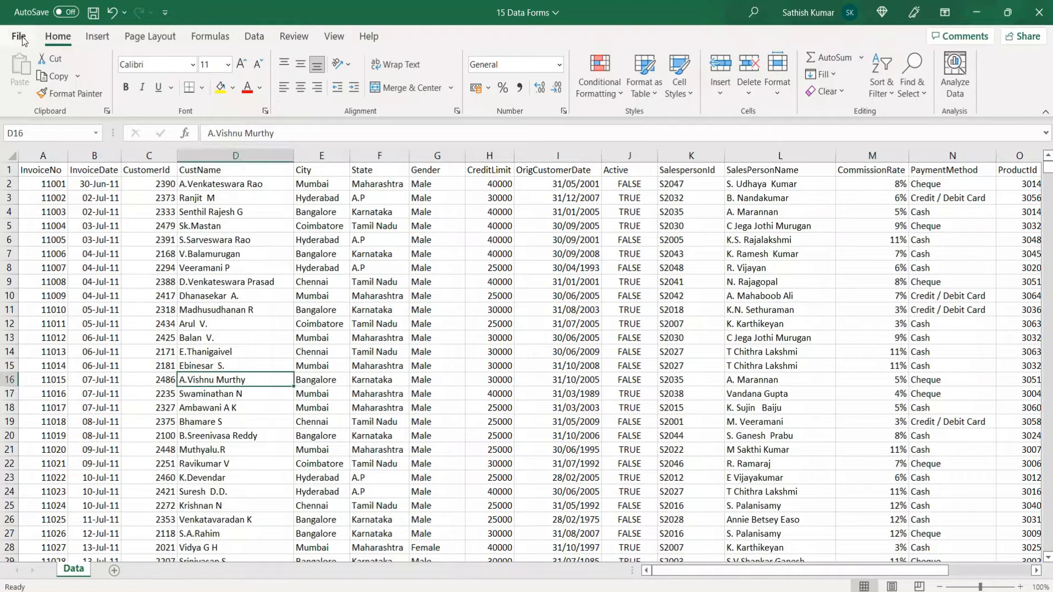
Open the Quick Access Toolbar customization options and list the commands not in the ribbon
{"action": "left_click", "coordinate": [20, 37]}
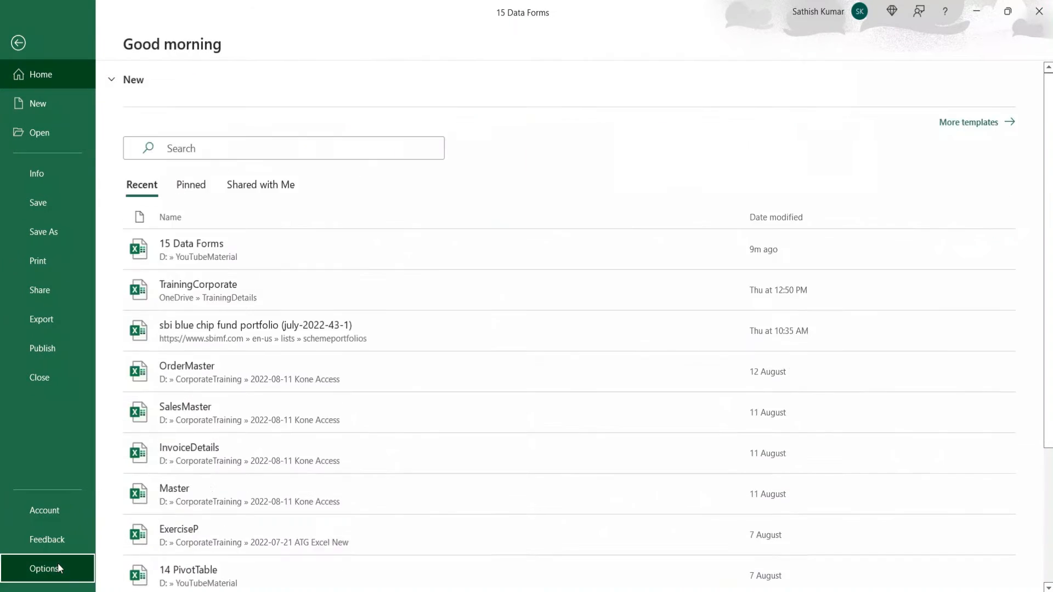
{"action": "left_click", "coordinate": [44, 568]}
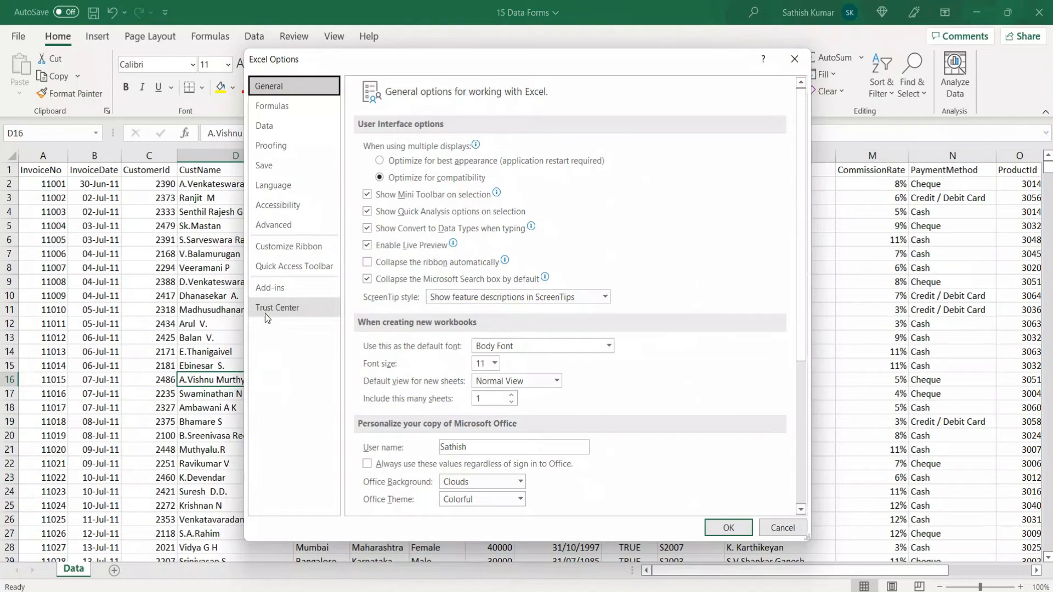
{"action": "left_click", "coordinate": [266, 274]}
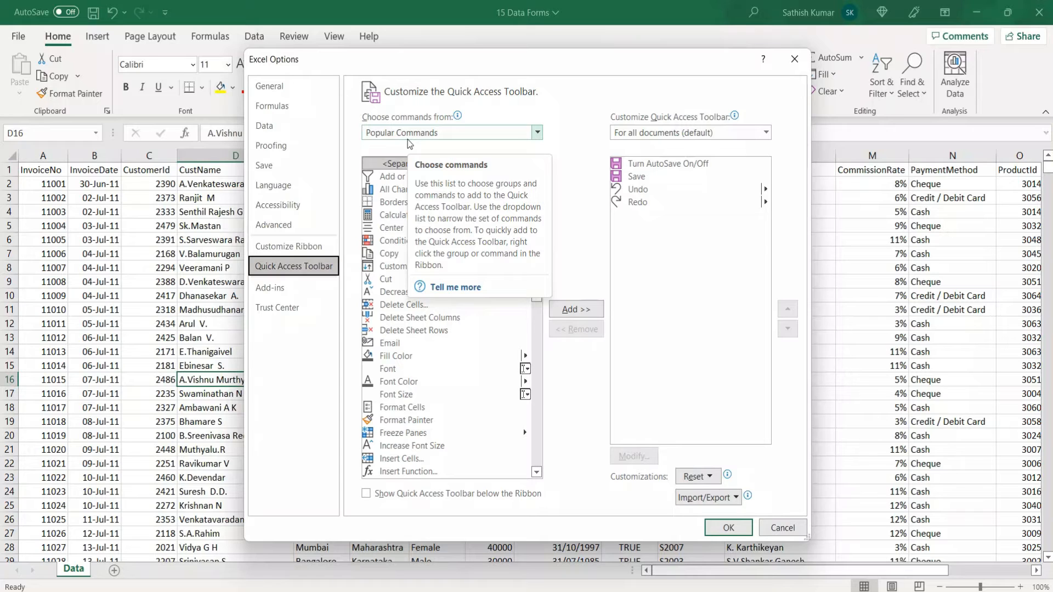
{"action": "left_click", "coordinate": [533, 134]}
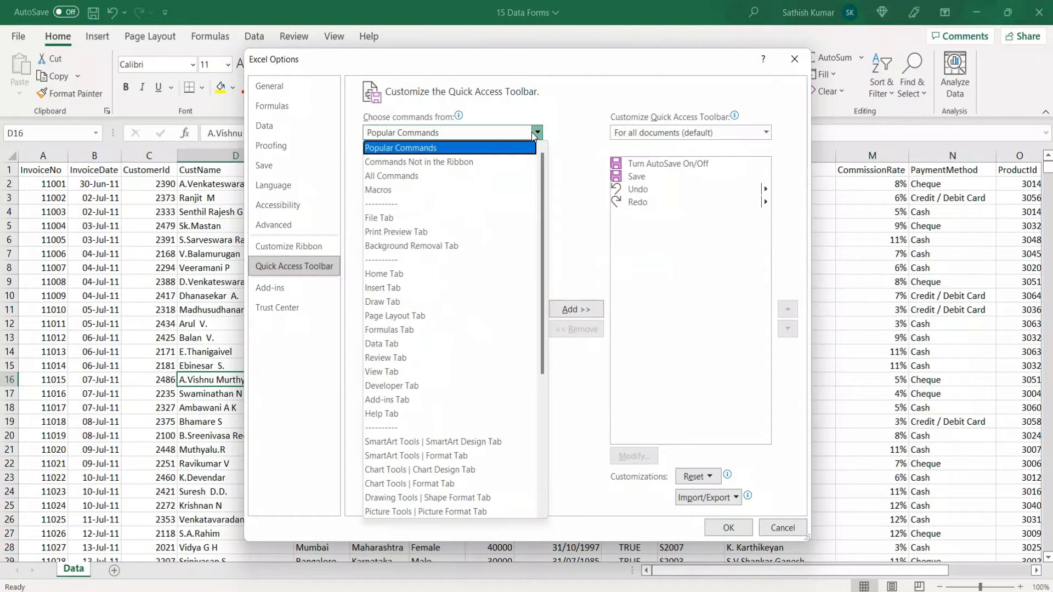
{"action": "left_click", "coordinate": [451, 161]}
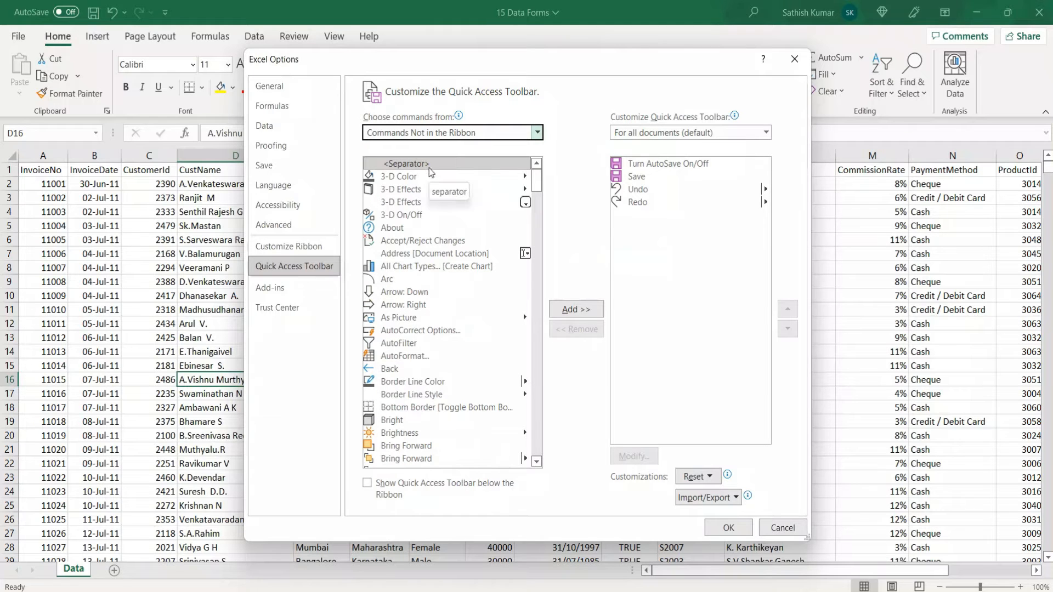
Add the 3-D Effects and Form commands to the Quick Access Toolbar for all documents and apply the change
{"action": "left_click", "coordinate": [412, 207]}
{"action": "double_click", "coordinate": [412, 207]}
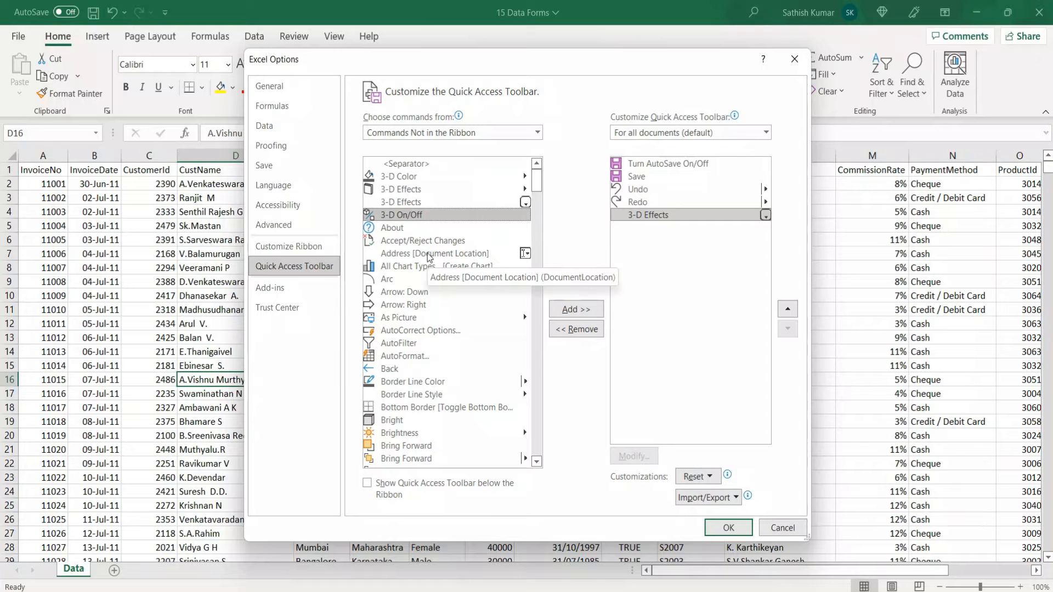
{"action": "scroll", "coordinate": [429, 256], "scroll_direction": "down", "scroll_amount": 4}
{"action": "scroll", "coordinate": [429, 256], "scroll_direction": "down", "scroll_amount": 15}
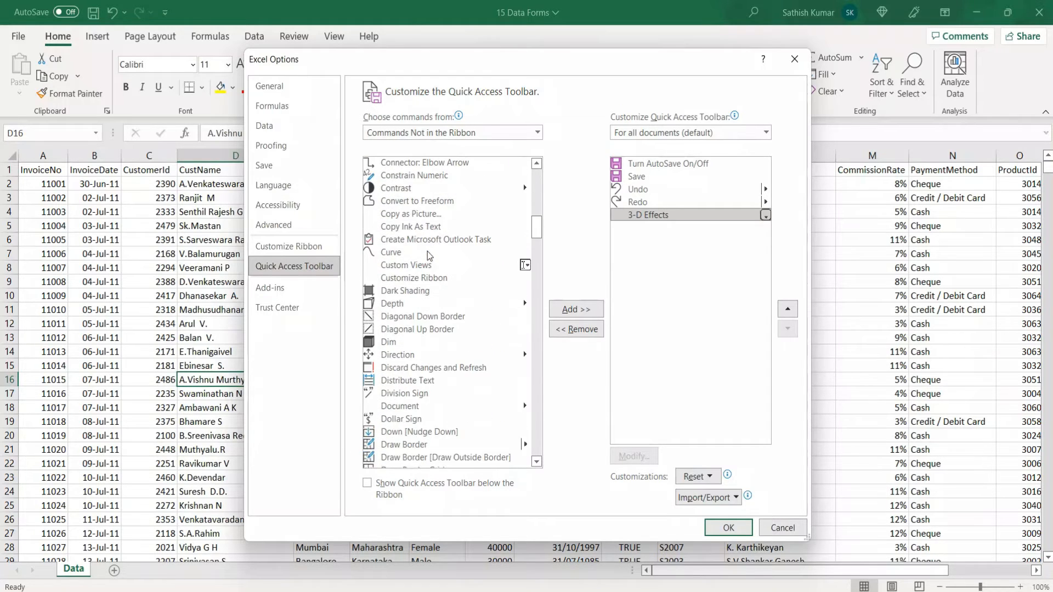
{"action": "scroll", "coordinate": [430, 256], "scroll_direction": "up", "scroll_amount": 12}
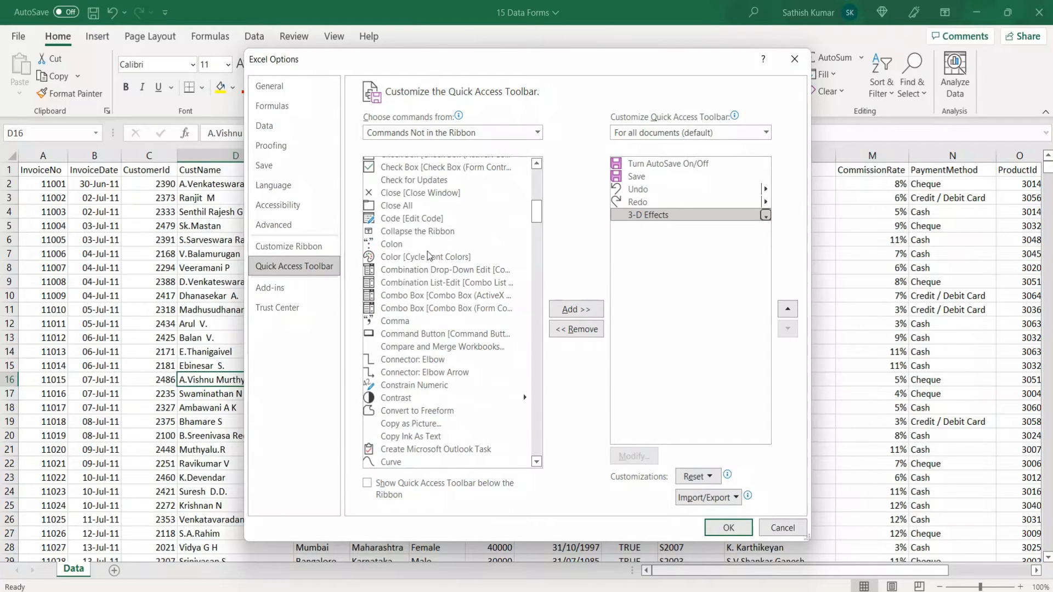
{"action": "left_click", "coordinate": [407, 247]}
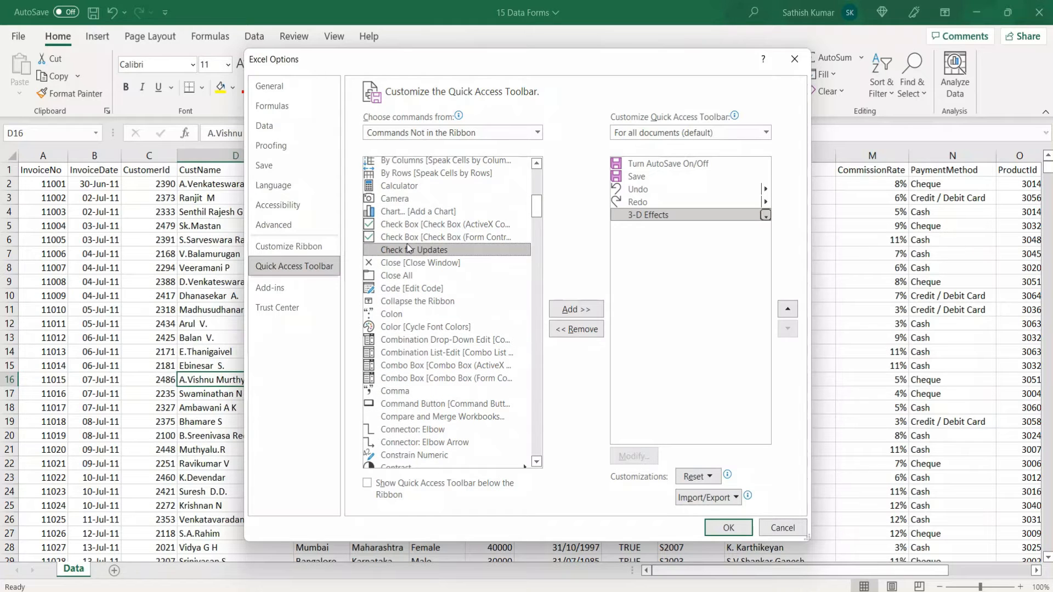
{"action": "key", "text": "f"}
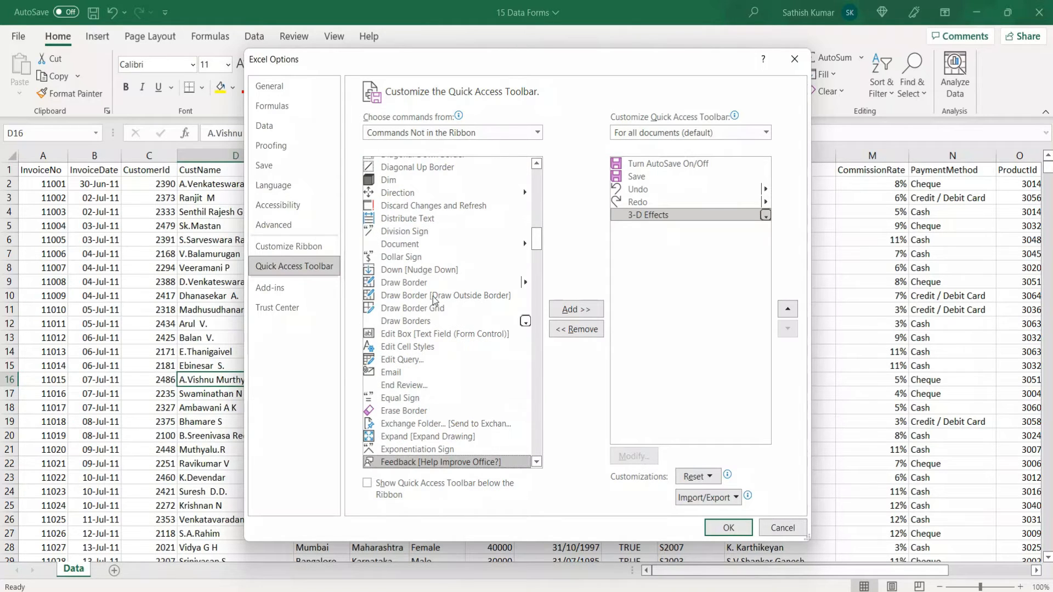
{"action": "scroll", "coordinate": [433, 296], "scroll_direction": "down", "scroll_amount": 6}
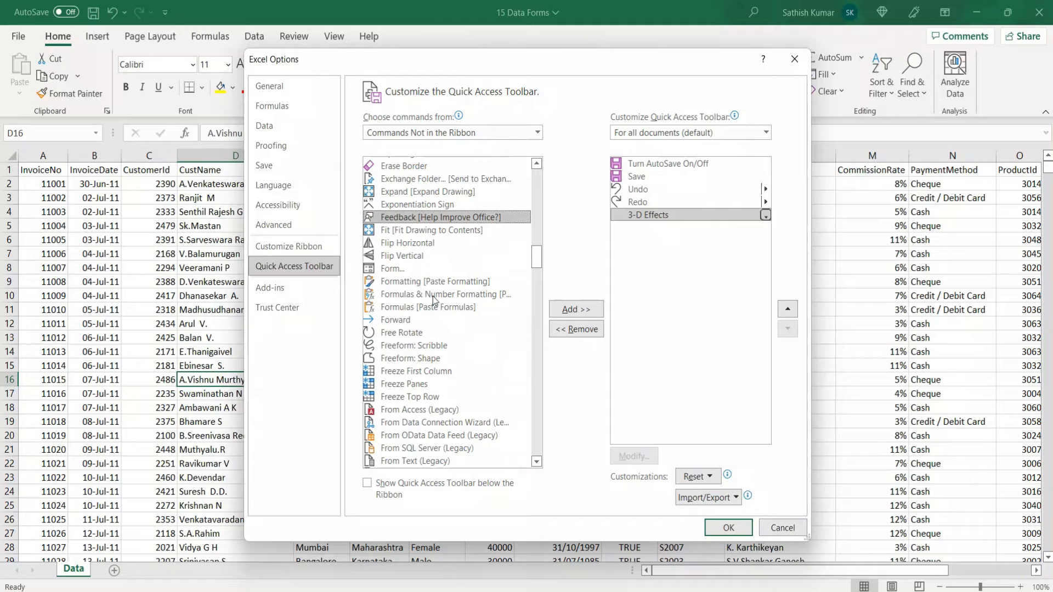
{"action": "left_click", "coordinate": [392, 272]}
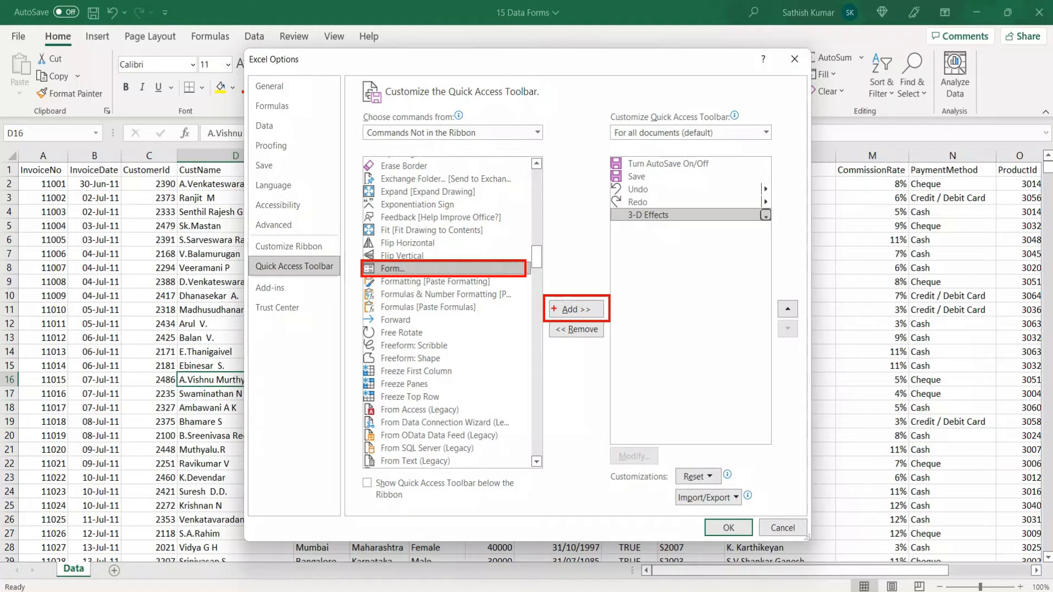
{"action": "left_click", "coordinate": [564, 312]}
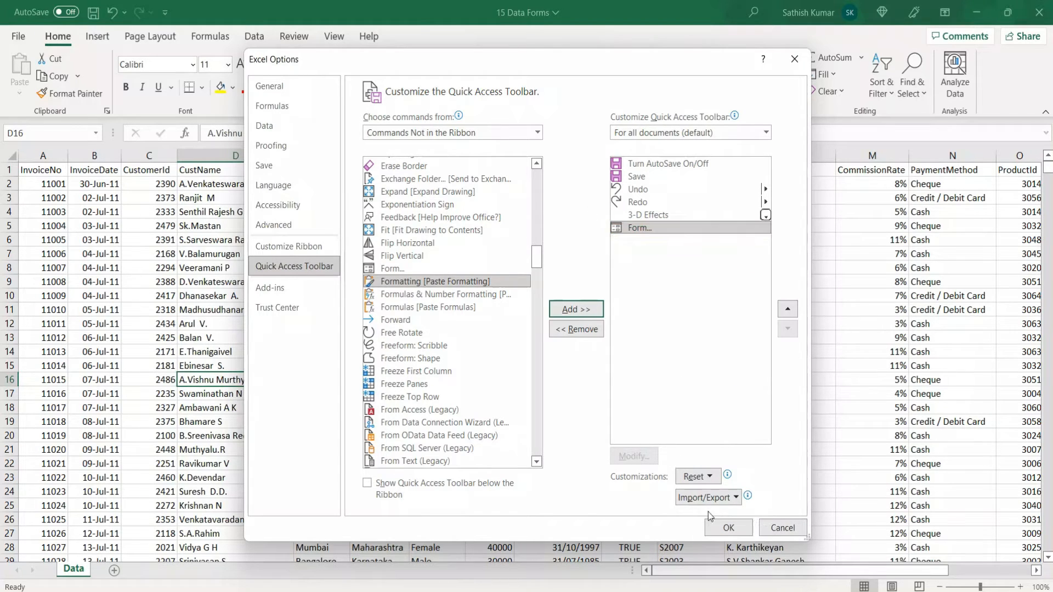
{"action": "left_click", "coordinate": [723, 528]}
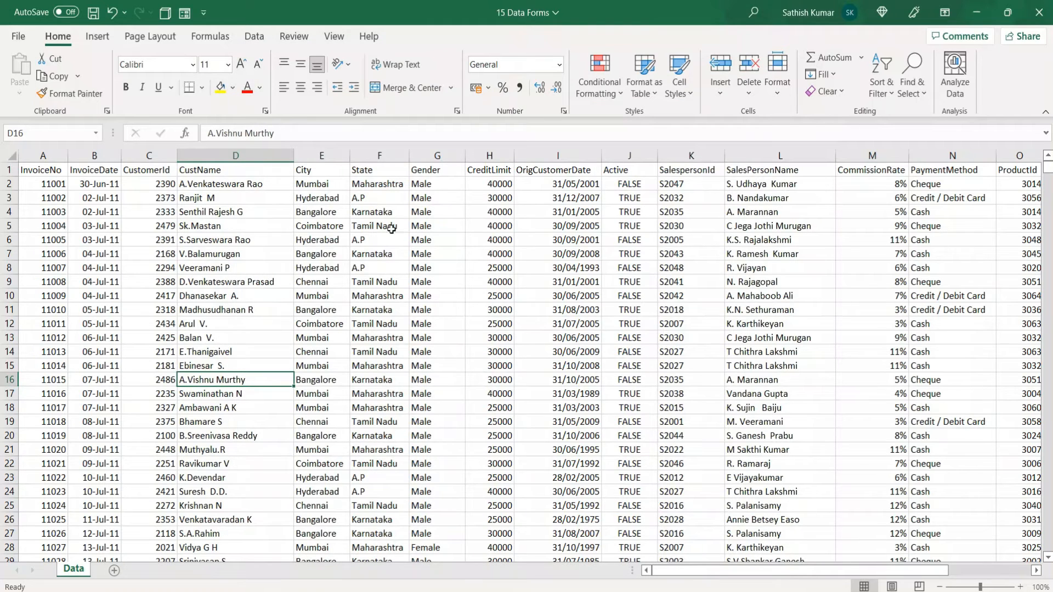
Open the data form for the invoice table and move forward field by field from InvoiceNo to State
{"action": "left_click", "coordinate": [185, 13]}
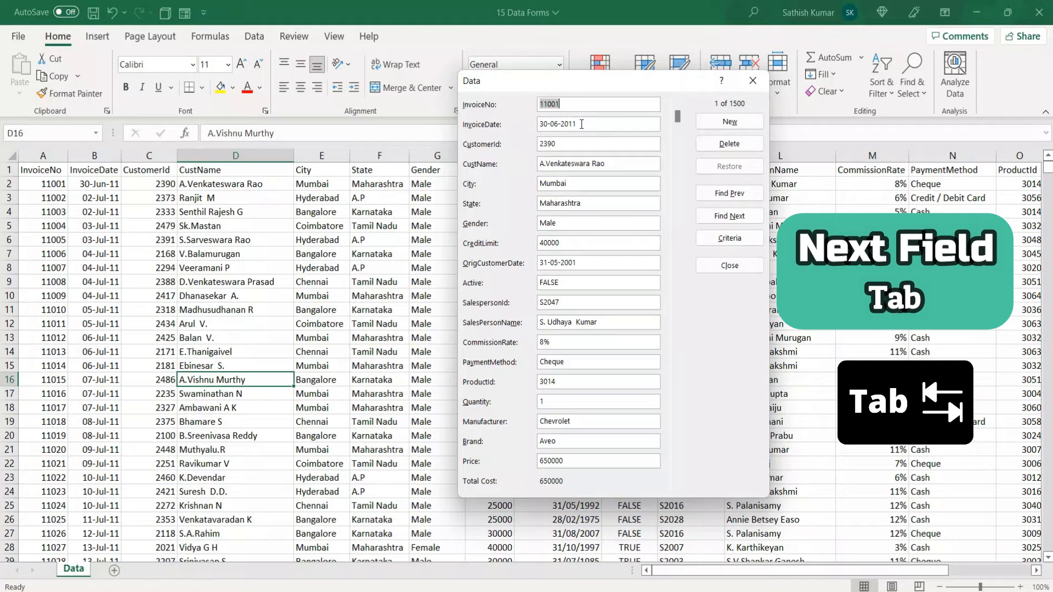
{"action": "key", "text": "Tab"}
{"action": "key", "text": "Tab"}
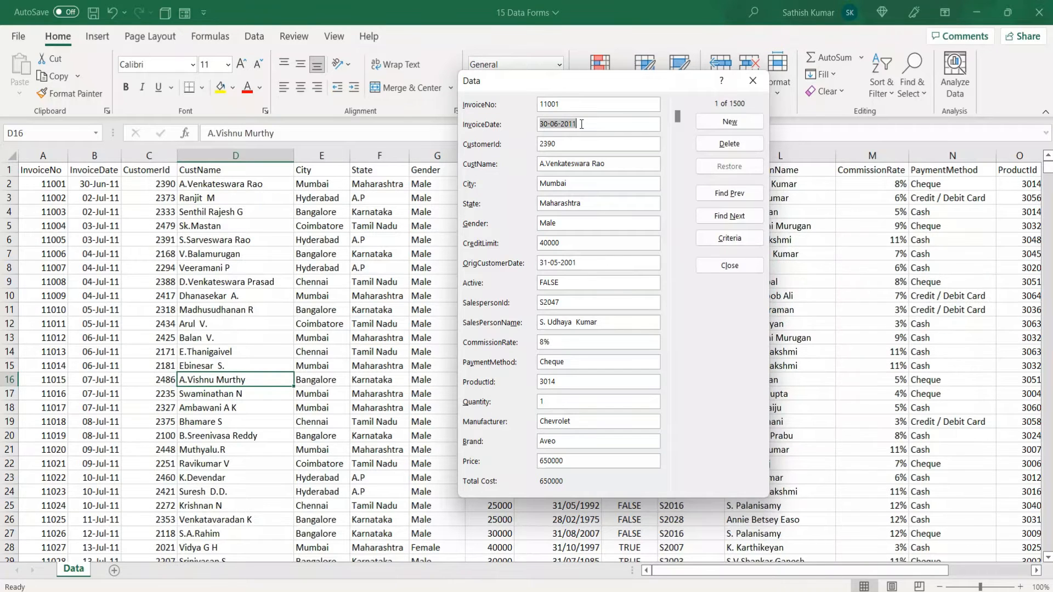
{"action": "key", "text": "Tab"}
{"action": "key", "text": "Tab"}
{"action": "key", "text": "Tab"}
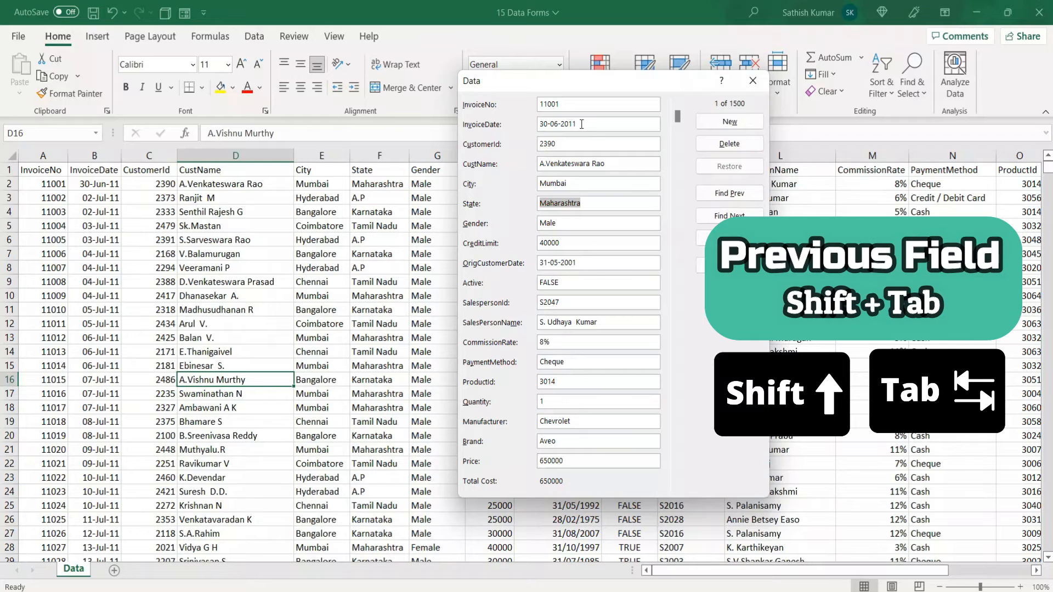
Move back field by field from State to the InvoiceNo field of the first record
{"action": "key", "text": "shift+Tab"}
{"action": "key", "text": "shift+Tab"}
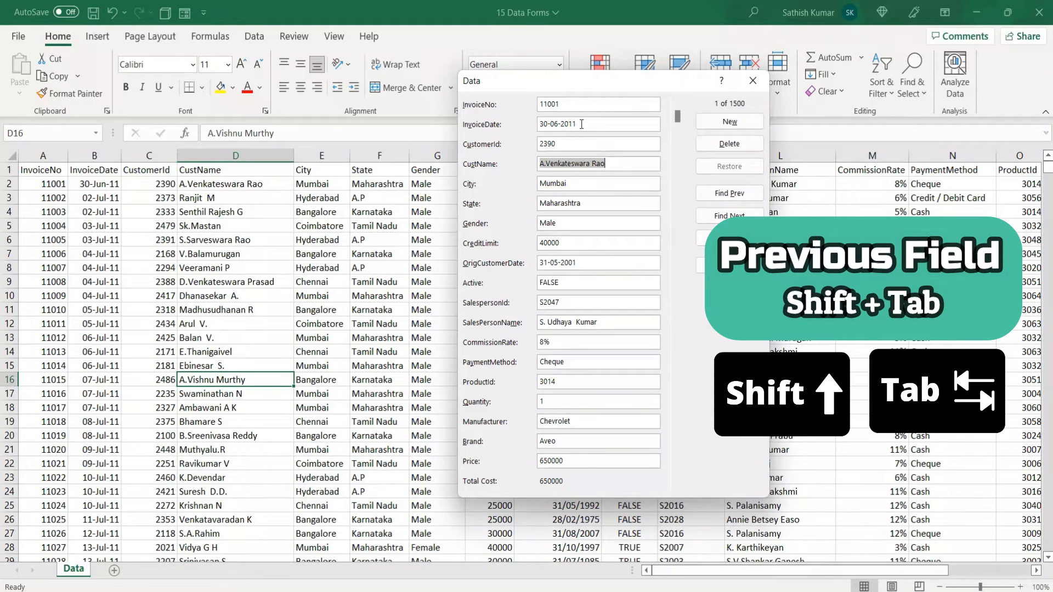
{"action": "key", "text": "shift+Tab"}
{"action": "key", "text": "shift+Tab"}
{"action": "key", "text": "shift+Tab"}
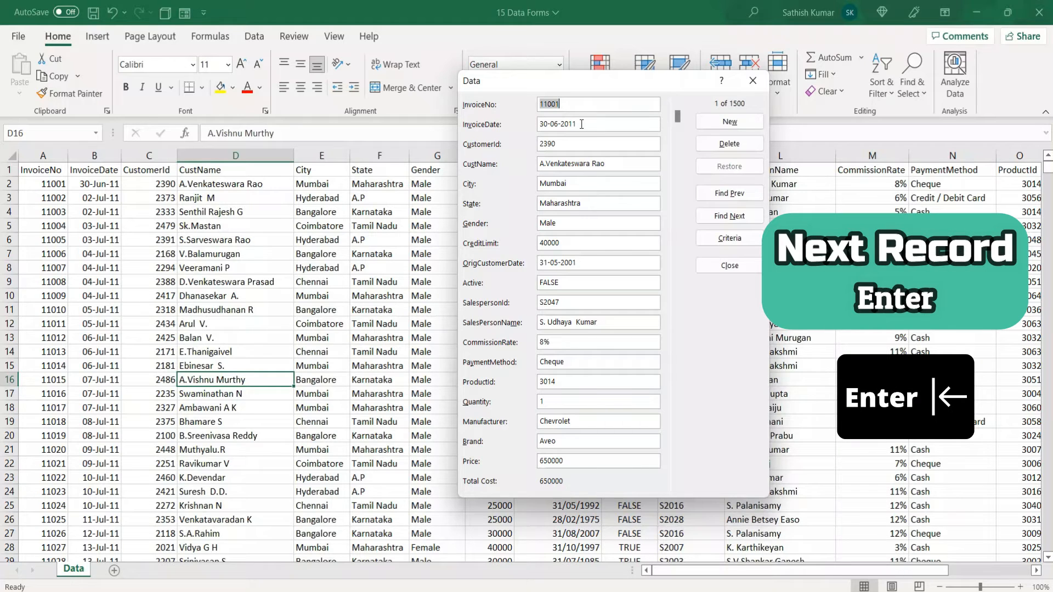
Advance one record at a time in the data form from the first record to record 10
{"action": "key", "text": "Return"}
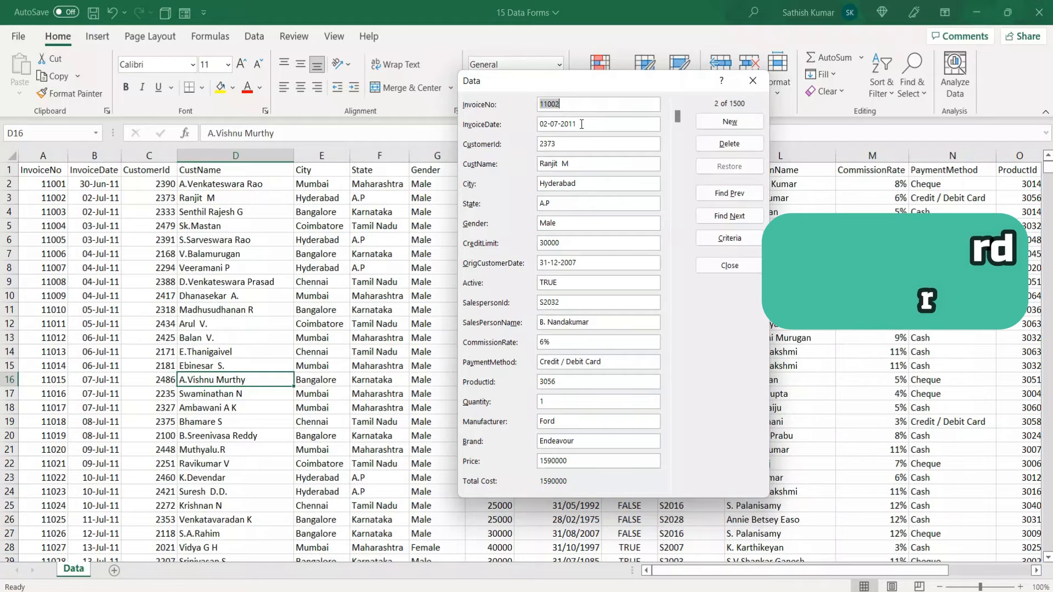
{"action": "key", "text": "Return"}
{"action": "key", "text": "Return"}
{"action": "key", "text": "Return"}
{"action": "key", "text": "Return"}
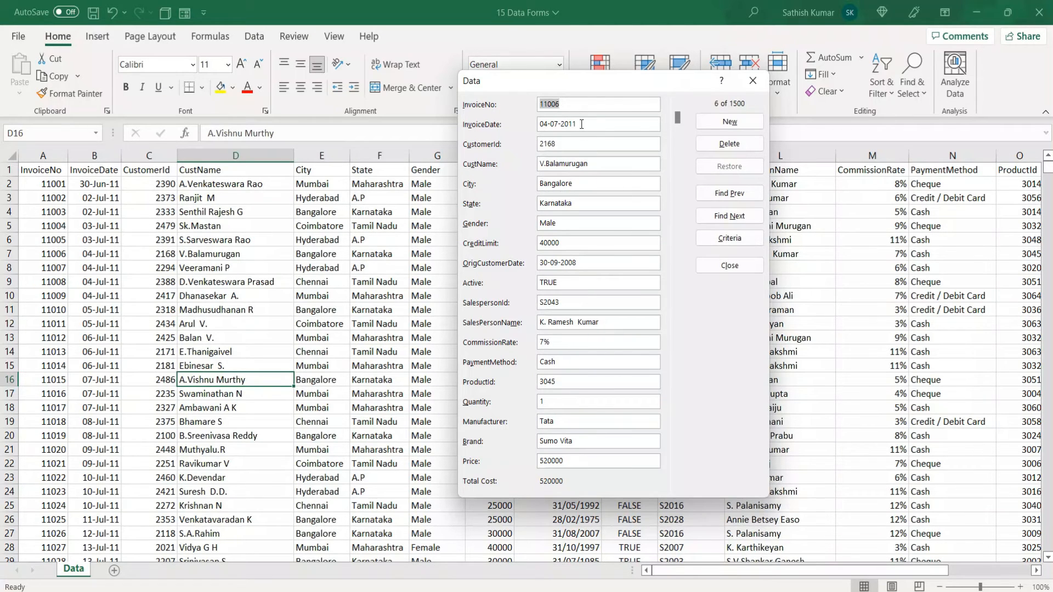
{"action": "key", "text": "Return"}
{"action": "key", "text": "Return"}
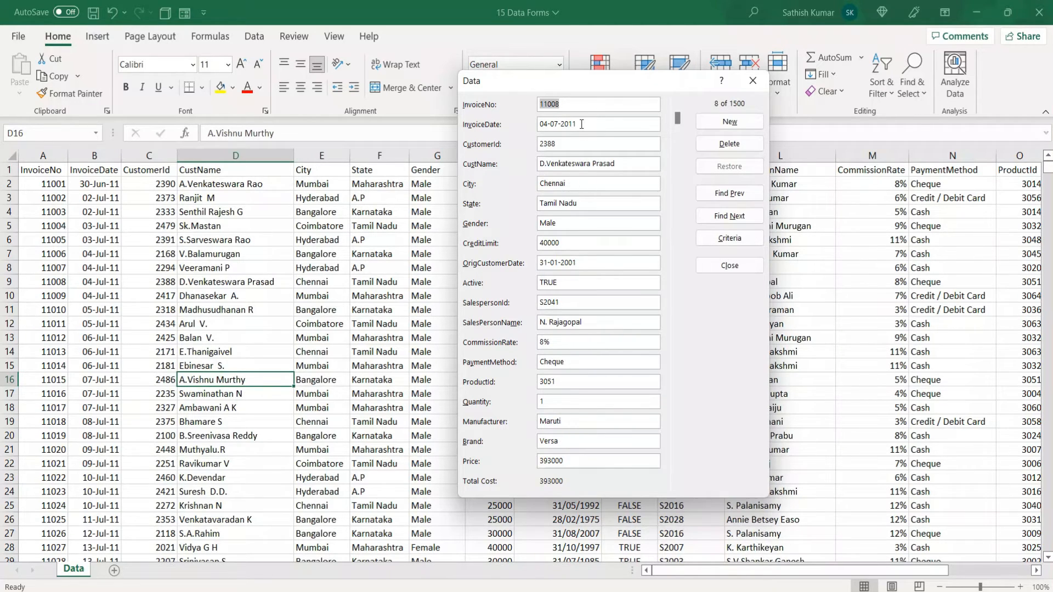
{"action": "key", "text": "Return"}
{"action": "key", "text": "Return"}
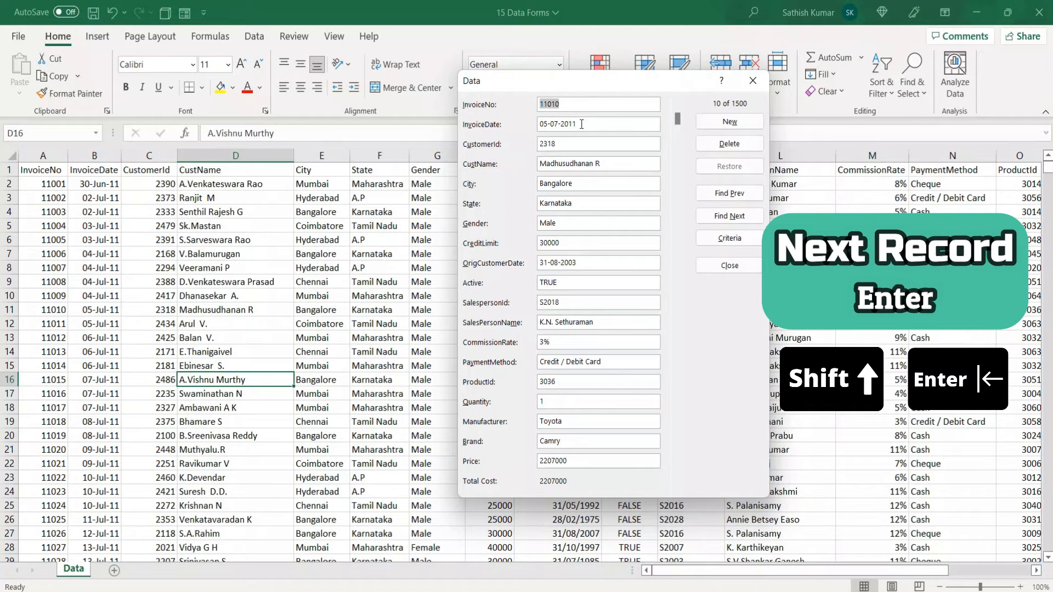
Step back one record at a time in the data form until the first record
{"action": "key", "text": "shift+Return"}
{"action": "key", "text": "shift+Return"}
{"action": "key", "text": "shift+Return"}
{"action": "key", "text": "shift+Return"}
{"action": "key", "text": "shift+Return"}
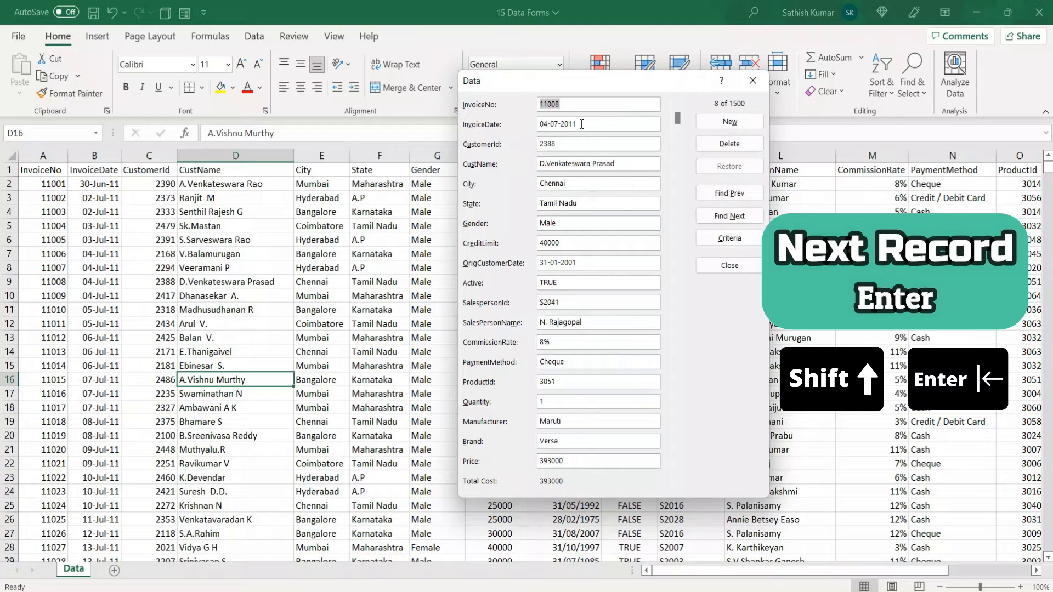
{"action": "key", "text": "shift+Return"}
{"action": "key", "text": "shift+Return"}
{"action": "key", "text": "shift+Return"}
{"action": "key", "text": "shift+Return"}
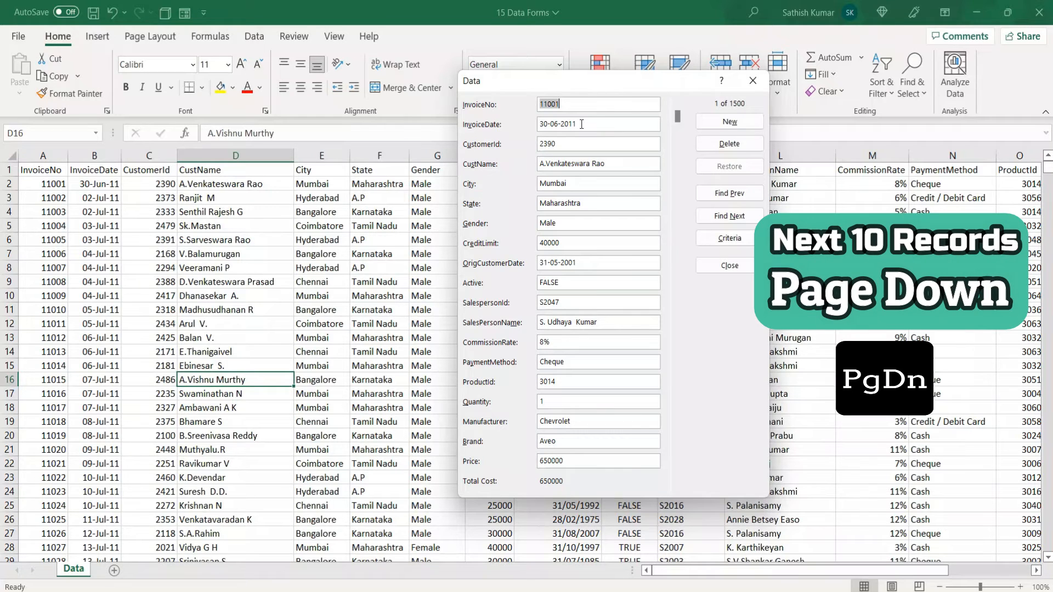
Jump forward ten records at a time in the data form to record 61
{"action": "key", "text": "Page_Down"}
{"action": "key", "text": "Page_Down"}
{"action": "key", "text": "Page_Down"}
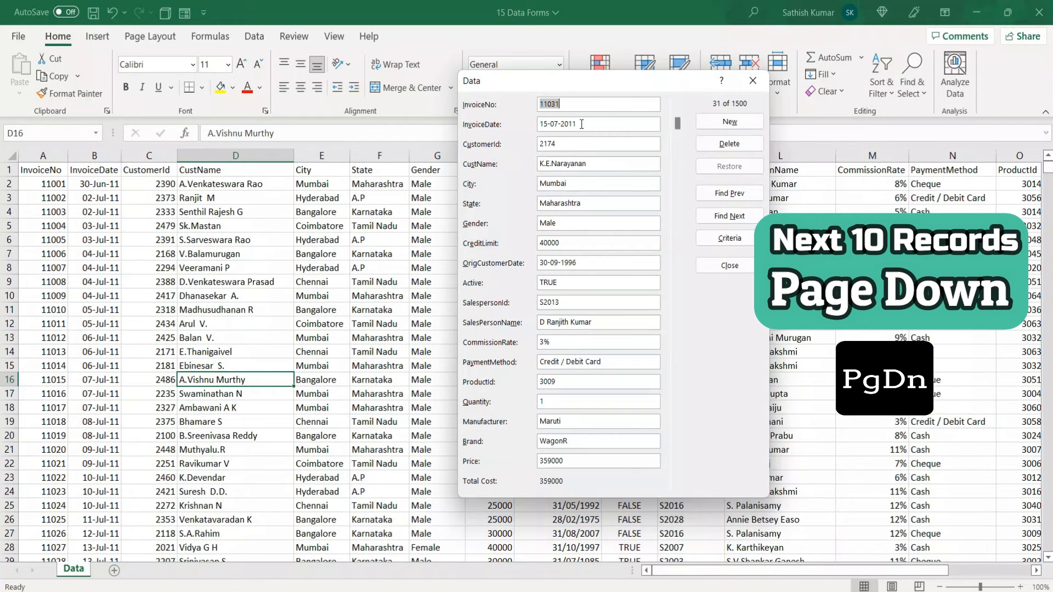
{"action": "key", "text": "Page_Down"}
{"action": "key", "text": "Page_Down"}
{"action": "key", "text": "Page_Down"}
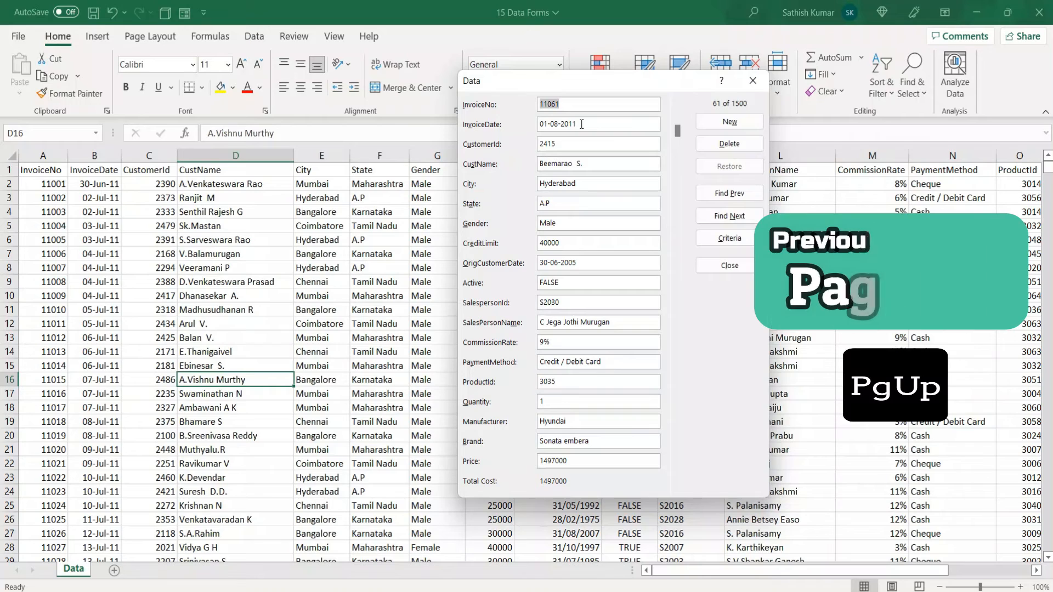
Jump back ten records at a time in the data form to record 11
{"action": "key", "text": "Page_Up"}
{"action": "key", "text": "Page_Up"}
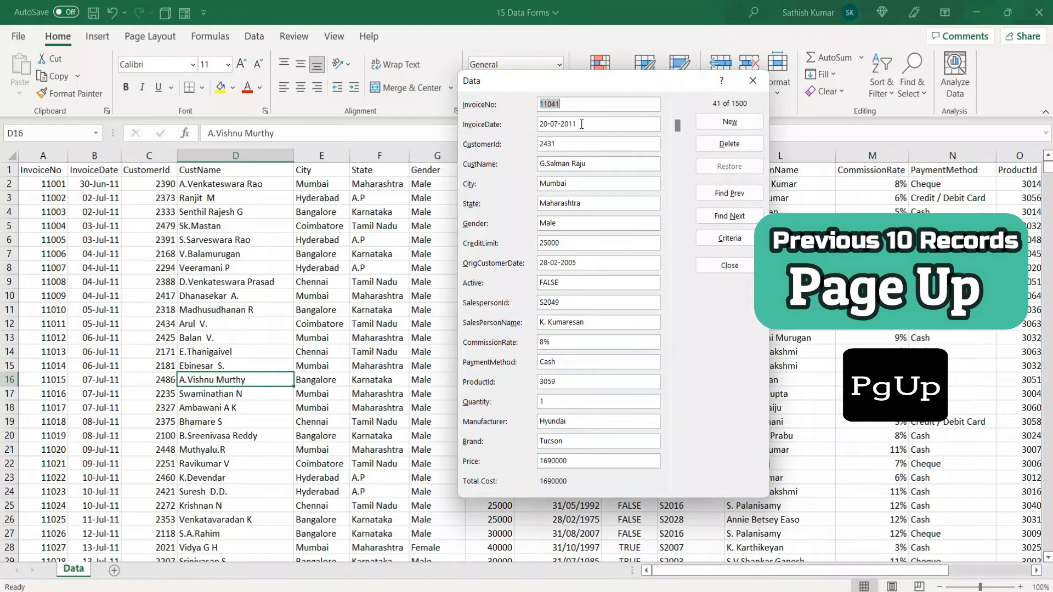
{"action": "key", "text": "Page_Up"}
{"action": "key", "text": "Page_Up"}
{"action": "key", "text": "Page_Up"}
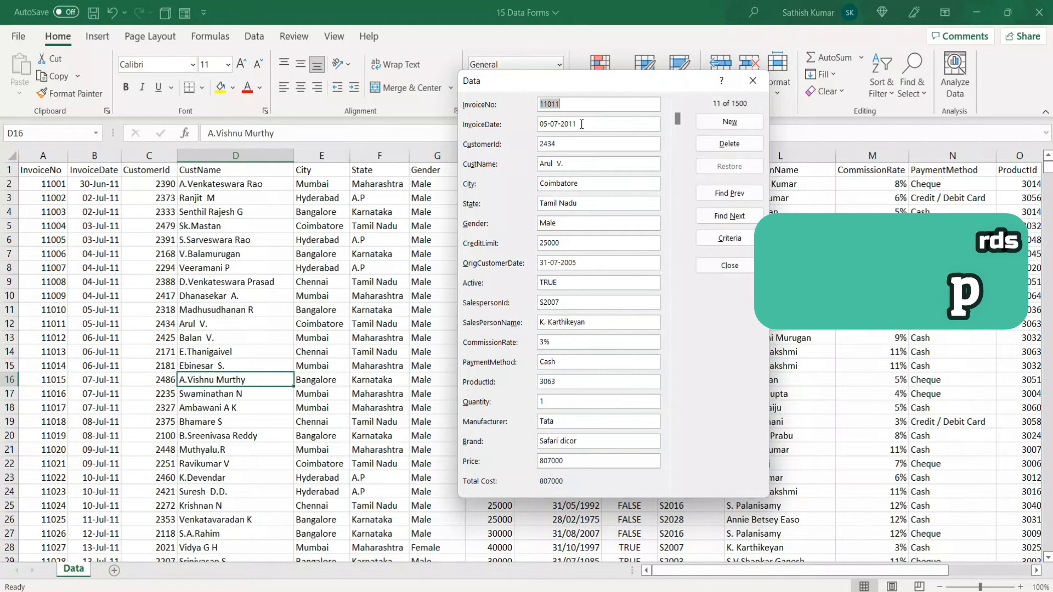
Move between the first record and record 11 in the data form, ending on the first record
{"action": "key", "text": "Page_Up"}
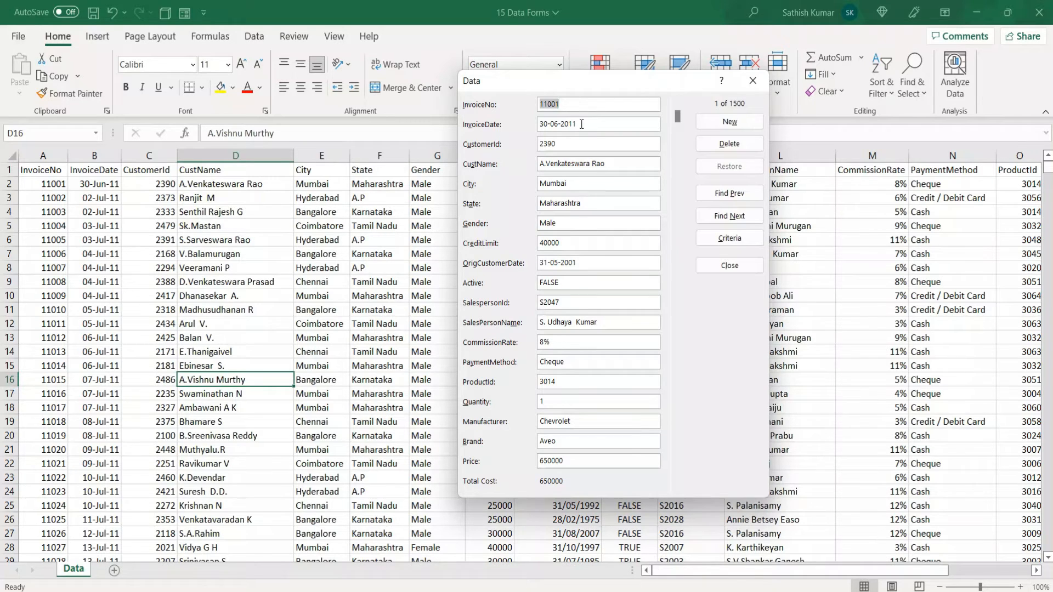
{"action": "key", "text": "Page_Down"}
{"action": "key", "text": "Page_Up"}
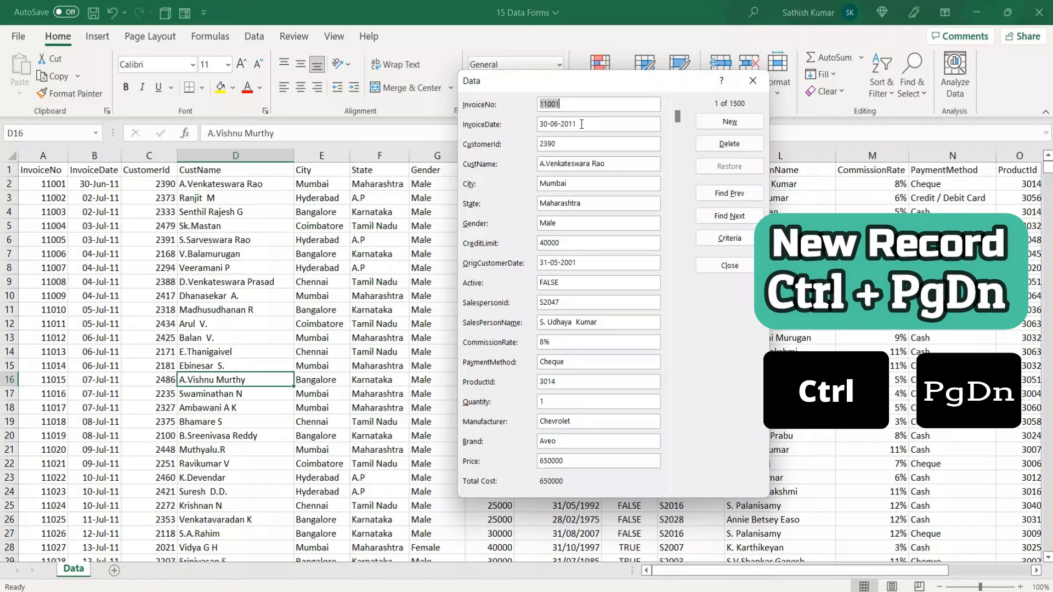
Add a new record in the data form with an invoice number, invoice date 01/01/2023 and a customer ID, and close the form
{"action": "key", "text": "ctrl+Next"}
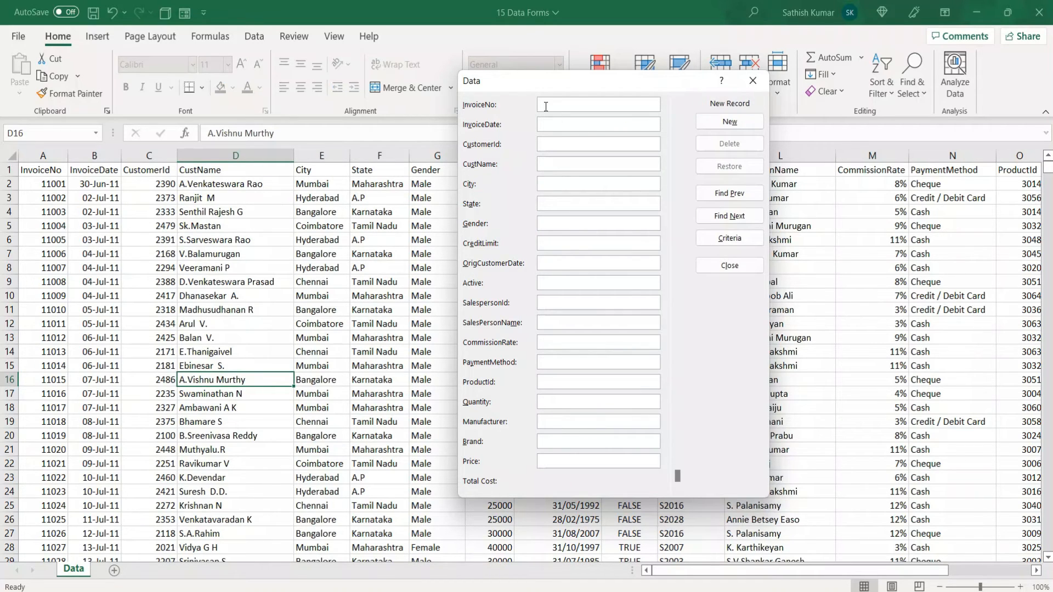
{"action": "type", "text": "115000"}
{"action": "key", "text": "Tab"}
{"action": "type", "text": "01/01/2023"}
{"action": "left_click", "coordinate": [588, 144]}
{"action": "type", "text": "251"}
{"action": "key", "text": "Return"}
{"action": "left_click", "coordinate": [726, 267]}
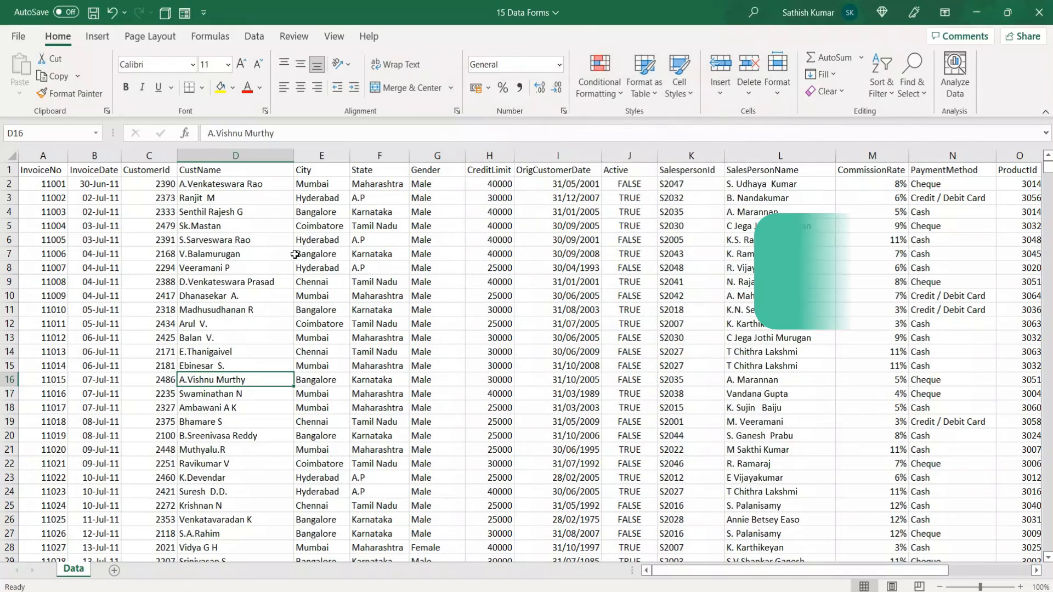
Go to the last row of the InvoiceNo column to check the newly added record
{"action": "key", "text": "ctrl+Left"}
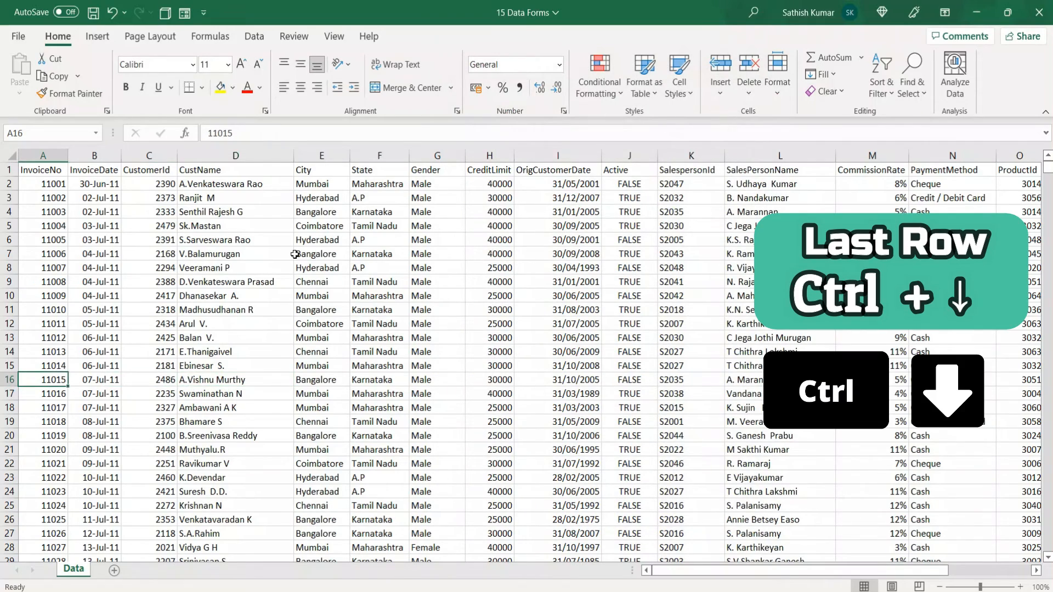
{"action": "key", "text": "ctrl+Down"}
{"action": "scroll", "coordinate": [237, 259], "scroll_direction": "down", "scroll_amount": 3}
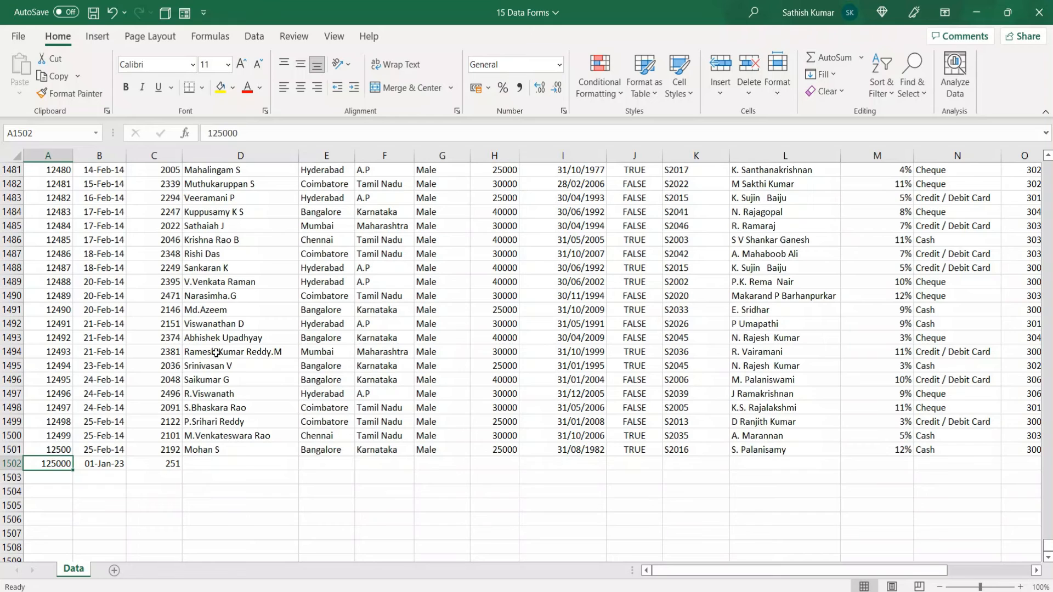
Reopen the data form and jump forward ten records at a time to record 301
{"action": "left_click", "coordinate": [184, 13]}
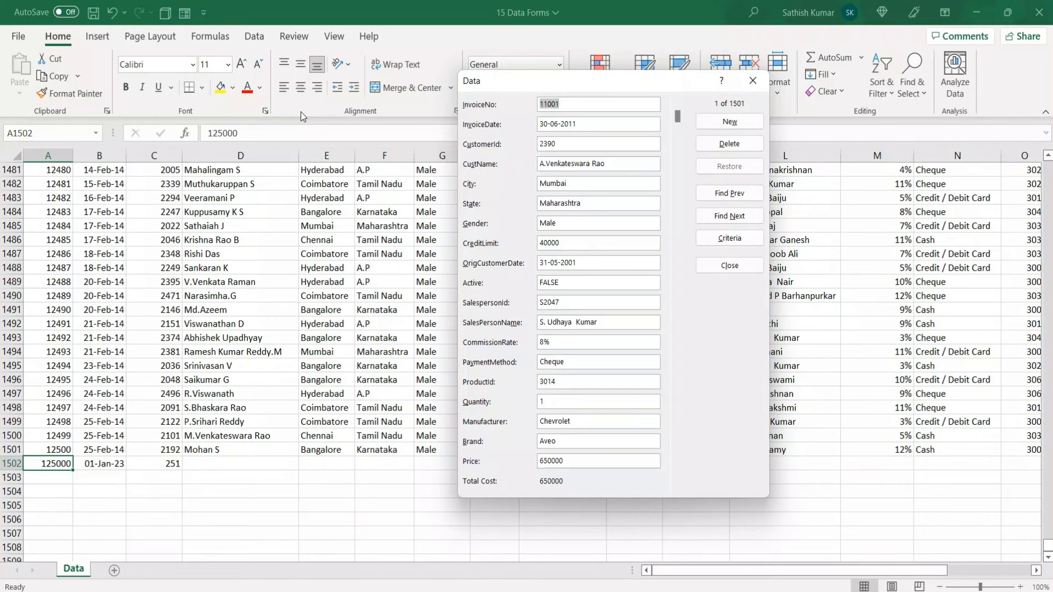
{"action": "key", "text": "Page_Down"}
{"action": "key", "text": "Page_Down"}
{"action": "key", "text": "Page_Down"}
{"action": "key", "text": "Page_Down"}
{"action": "key", "text": "Page_Down"}
{"action": "key", "text": "Page_Down"}
{"action": "key", "text": "Page_Down"}
{"action": "key", "text": "Page_Down"}
{"action": "key", "text": "Page_Down"}
{"action": "key", "text": "Page_Down"}
{"action": "key", "text": "Page_Down"}
{"action": "key", "text": "Page_Down"}
{"action": "key", "text": "Page_Down"}
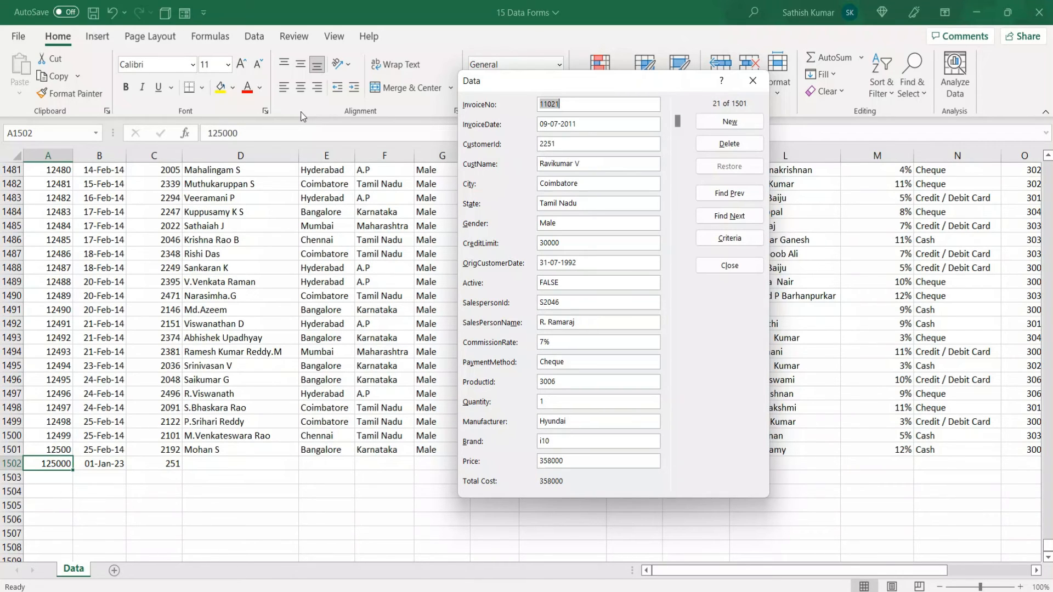
{"action": "key", "text": "Page_Down"}
{"action": "key", "text": "Page_Down"}
{"action": "key", "text": "Page_Down"}
{"action": "key", "text": "Page_Down"}
{"action": "key", "text": "Page_Down"}
{"action": "key", "text": "Page_Down"}
{"action": "key", "text": "Page_Down"}
{"action": "key", "text": "Page_Down"}
{"action": "key", "text": "Page_Down"}
{"action": "key", "text": "Page_Down"}
{"action": "key", "text": "Page_Down"}
{"action": "key", "text": "Page_Down"}
{"action": "key", "text": "Page_Down"}
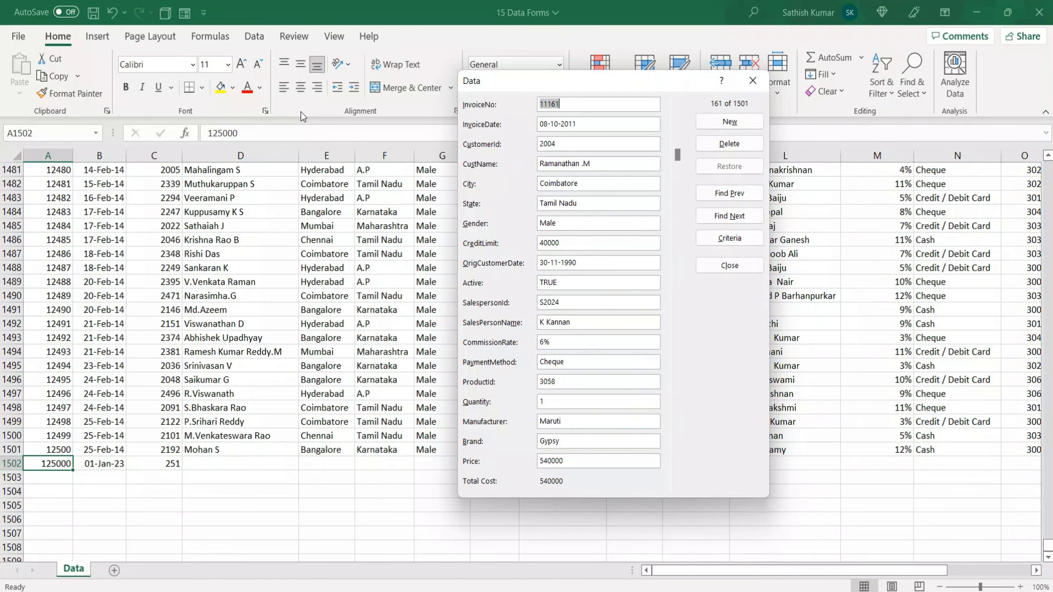
{"action": "key", "text": "Page_Down"}
{"action": "key", "text": "Page_Down"}
{"action": "key", "text": "Page_Down"}
{"action": "key", "text": "Page_Down"}
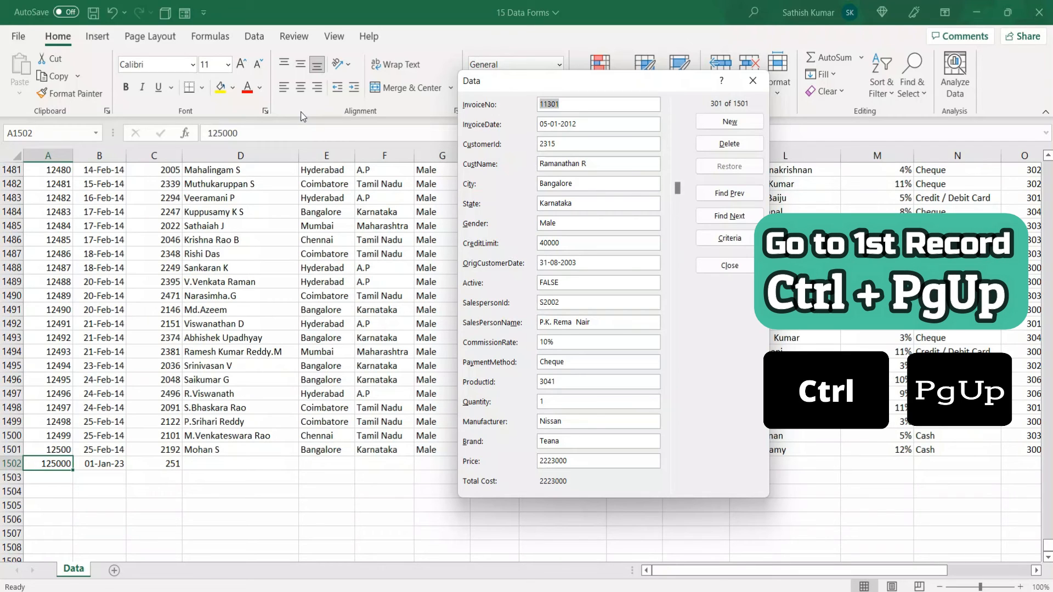
Return directly to the first record and move the text cursor to the start and the end of its CustName field
{"action": "key", "text": "ctrl+Page_Up"}
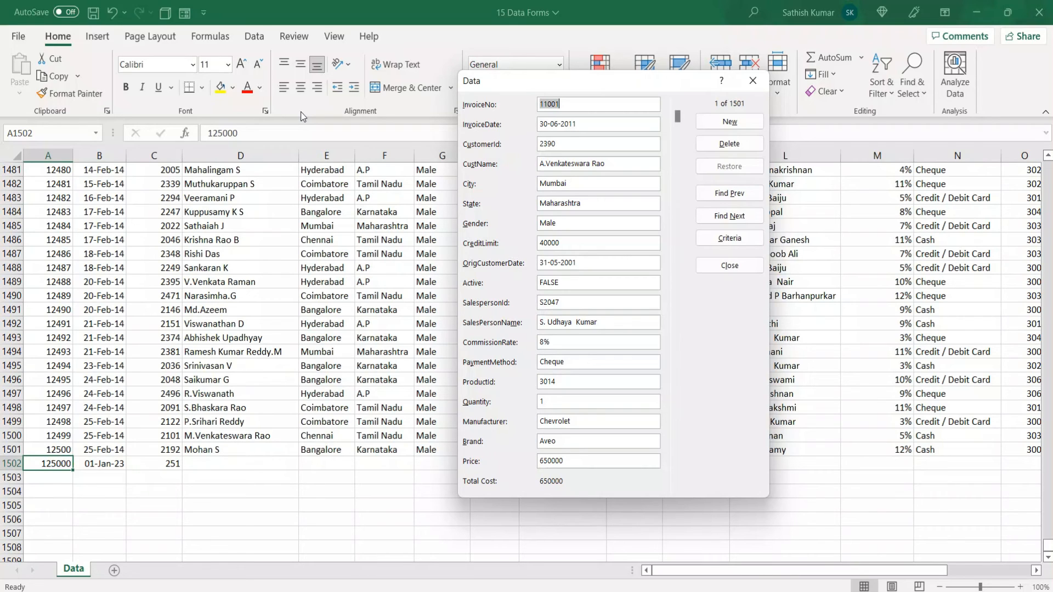
{"action": "left_click", "coordinate": [611, 165]}
{"action": "key", "text": "Home"}
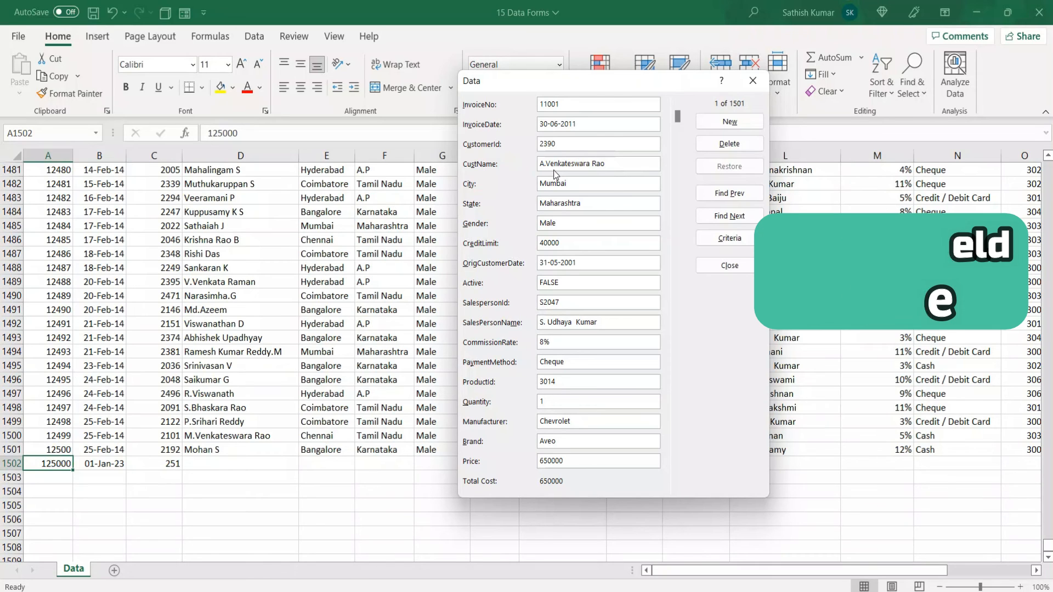
{"action": "key", "text": "End"}
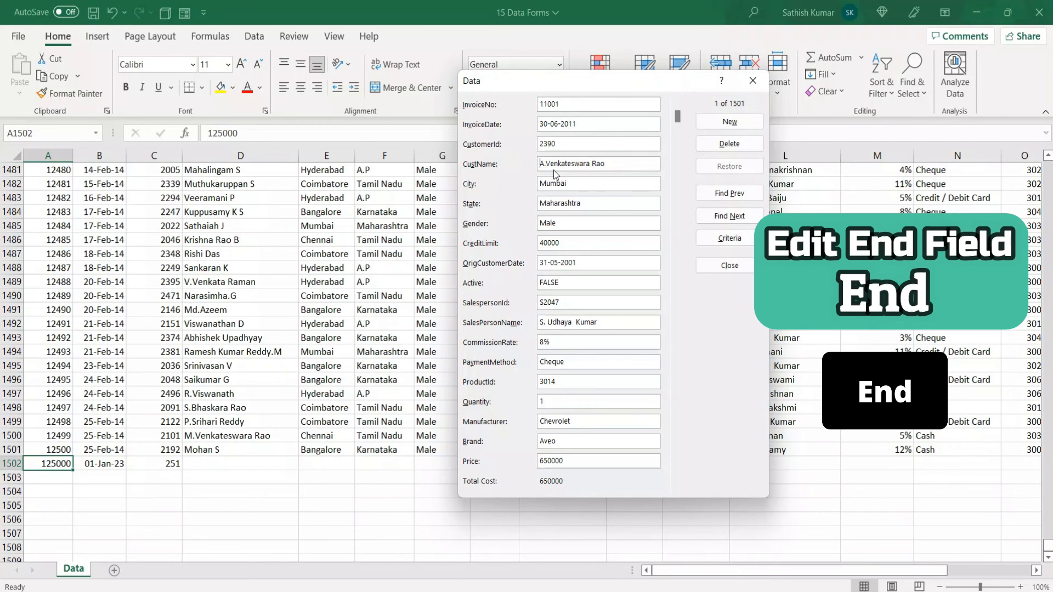